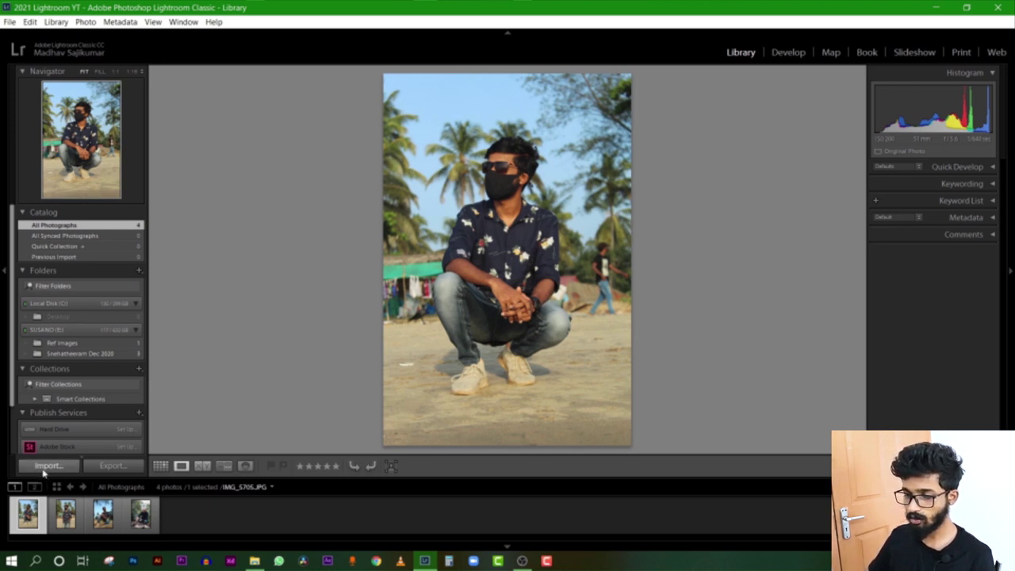
Step: Dismiss the Import dialog without importing and show the beach portrait in the Develop module
key(ctrl+shift+i)
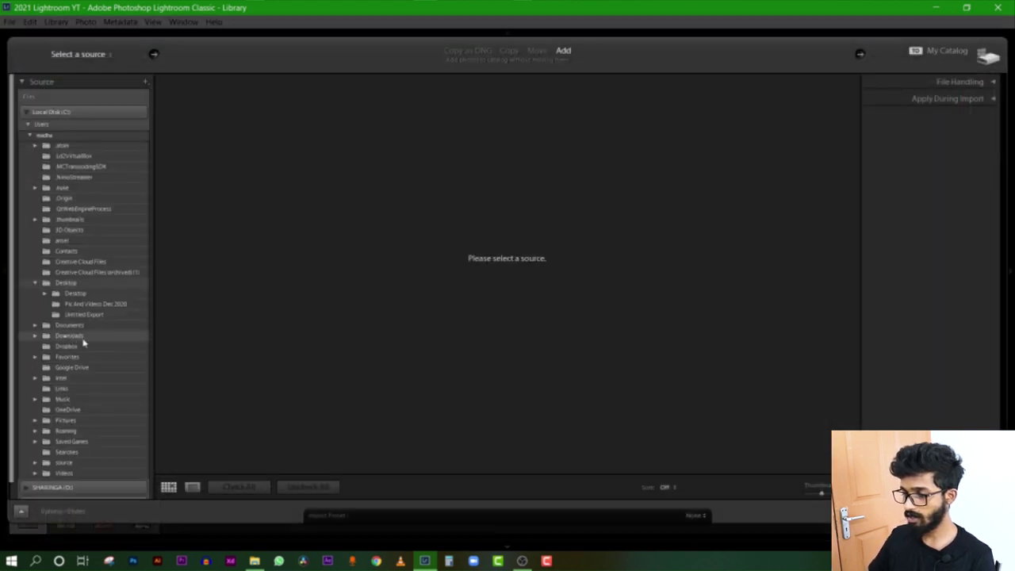
key(Escape)
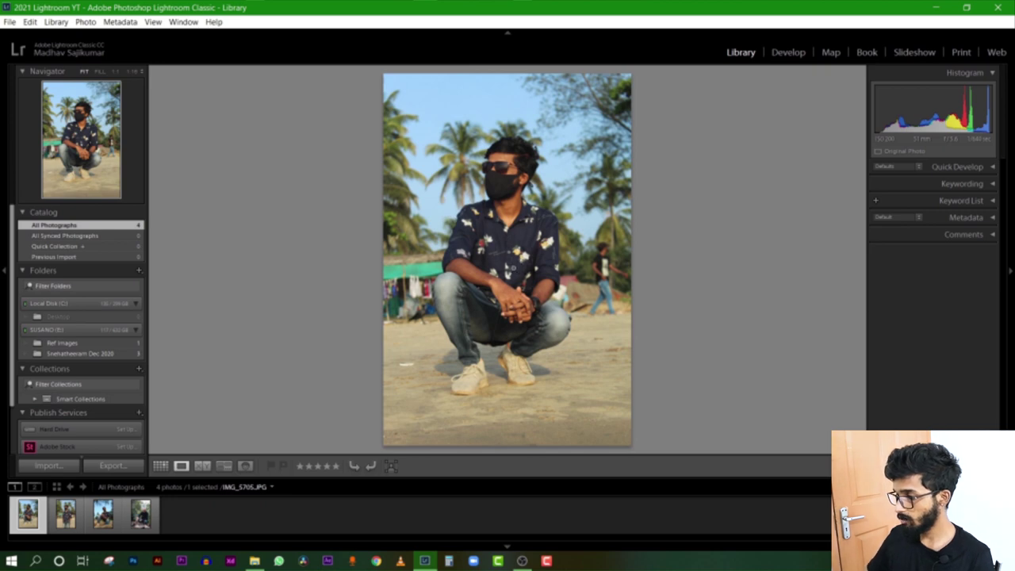
click(790, 55)
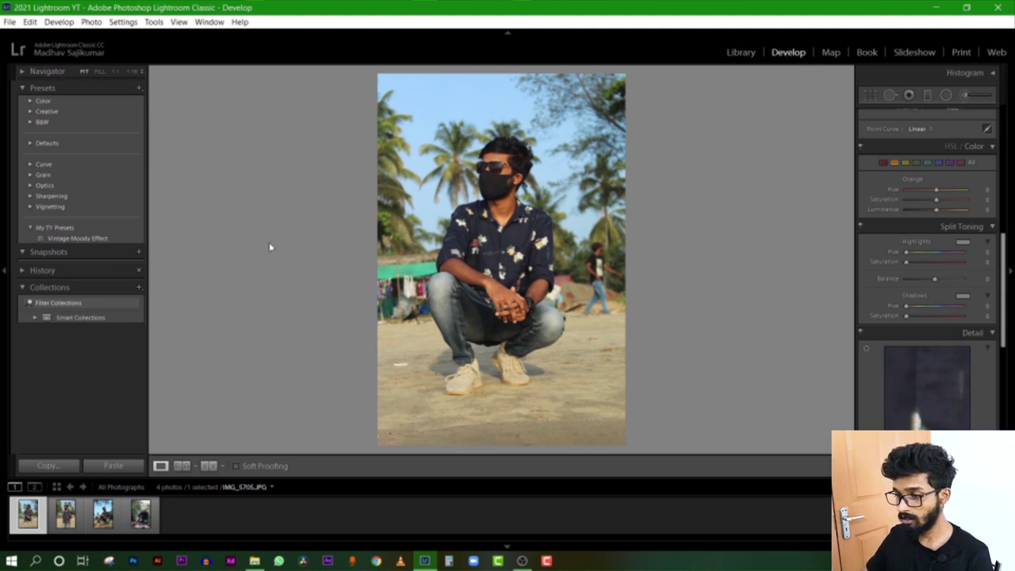
click(24, 89)
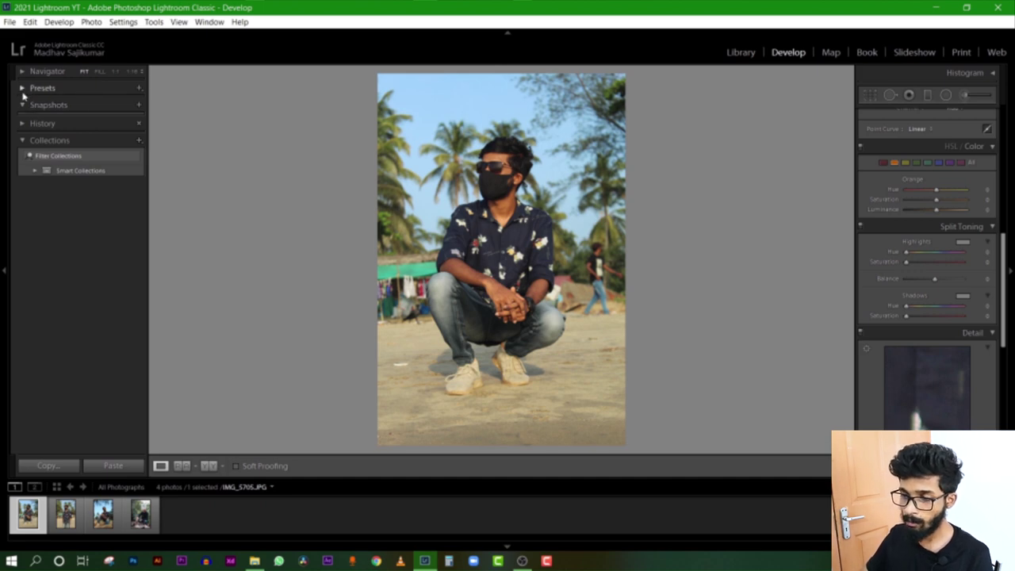
click(23, 88)
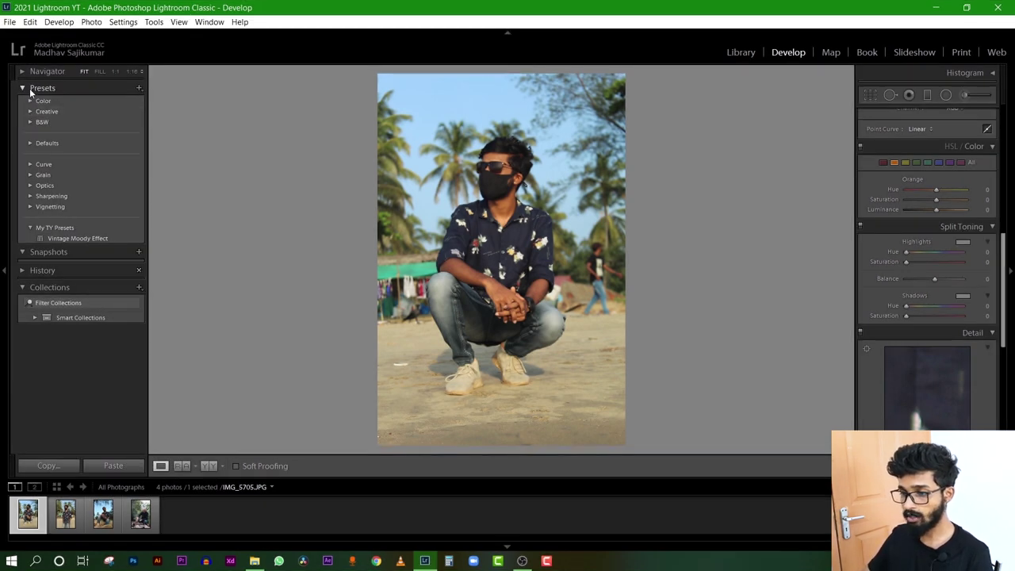
click(32, 102)
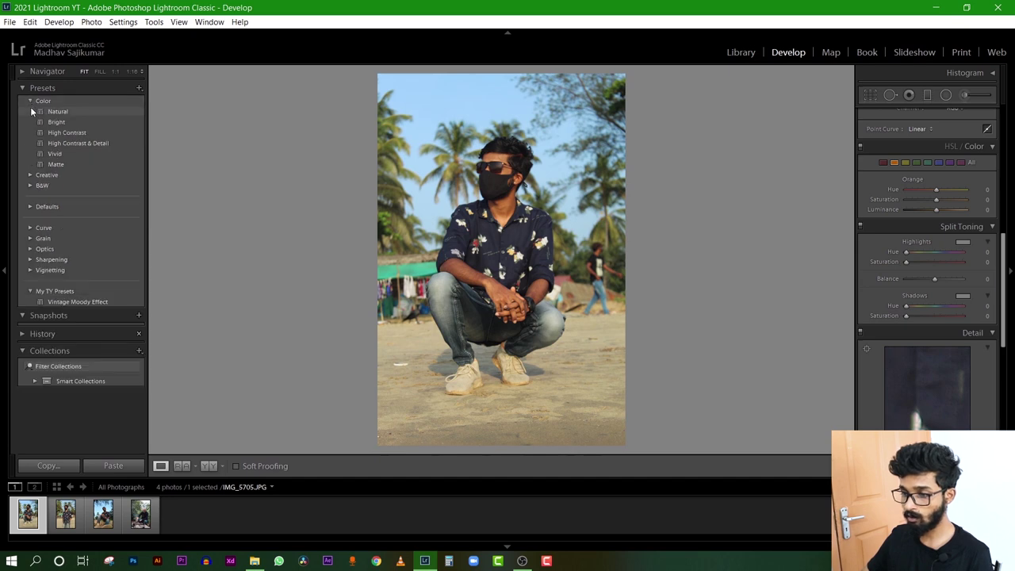
click(31, 100)
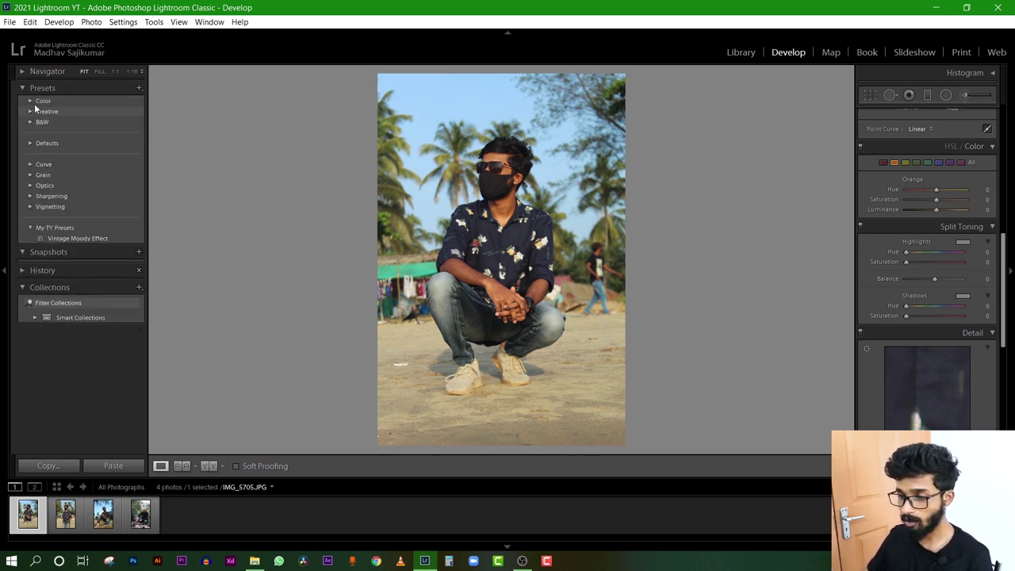
click(31, 101)
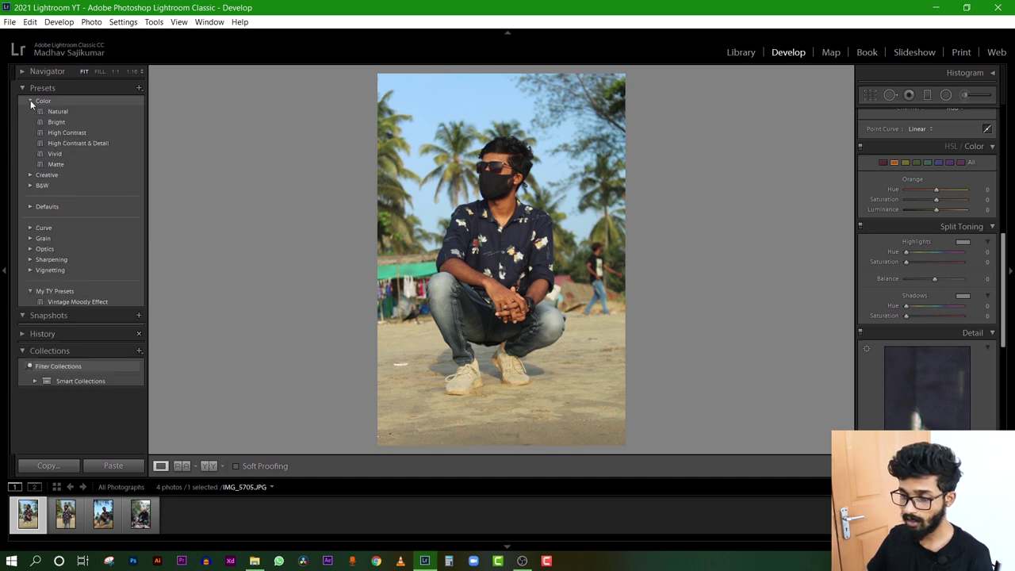
click(31, 101)
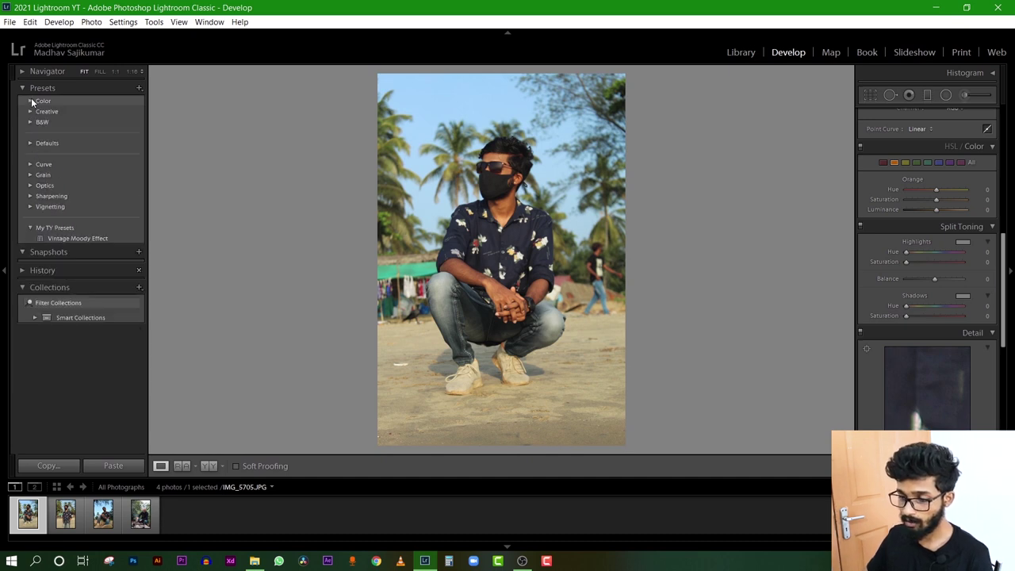
Step: Delete the existing My TY Presets group
right_click(64, 230)
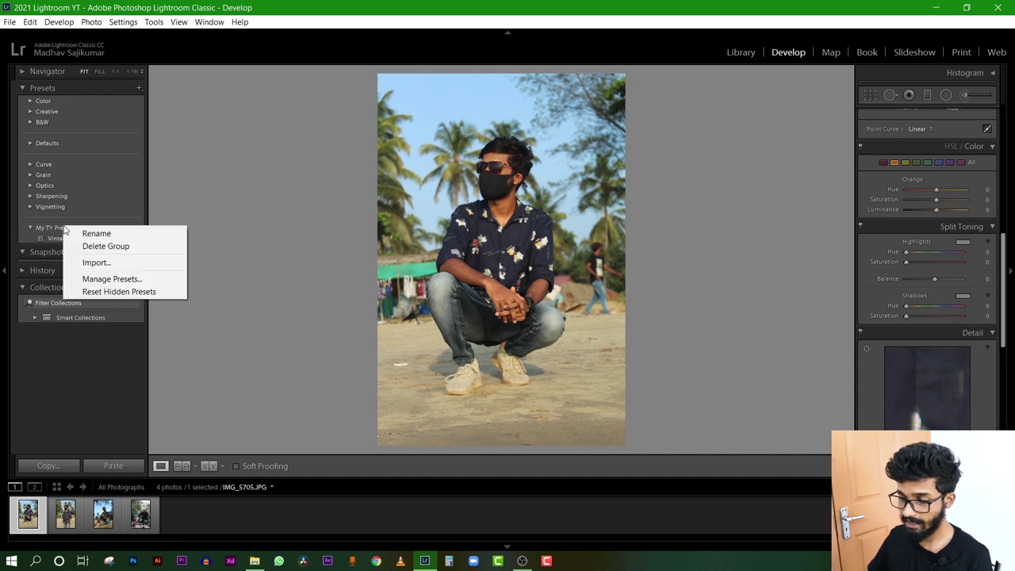
click(105, 247)
key(Return)
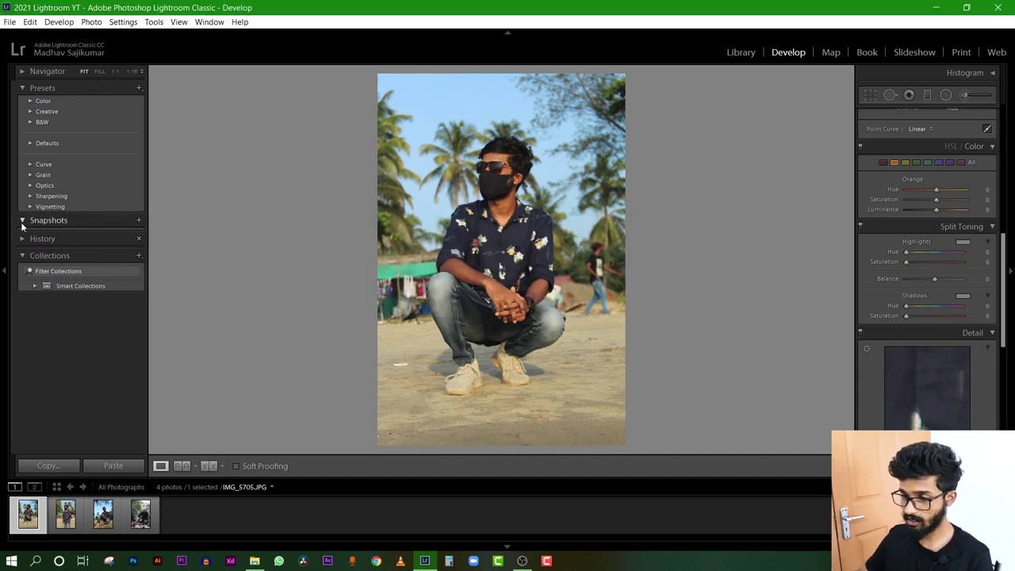
Step: Import the Vintage Moody Effect.xmp preset file
click(140, 89)
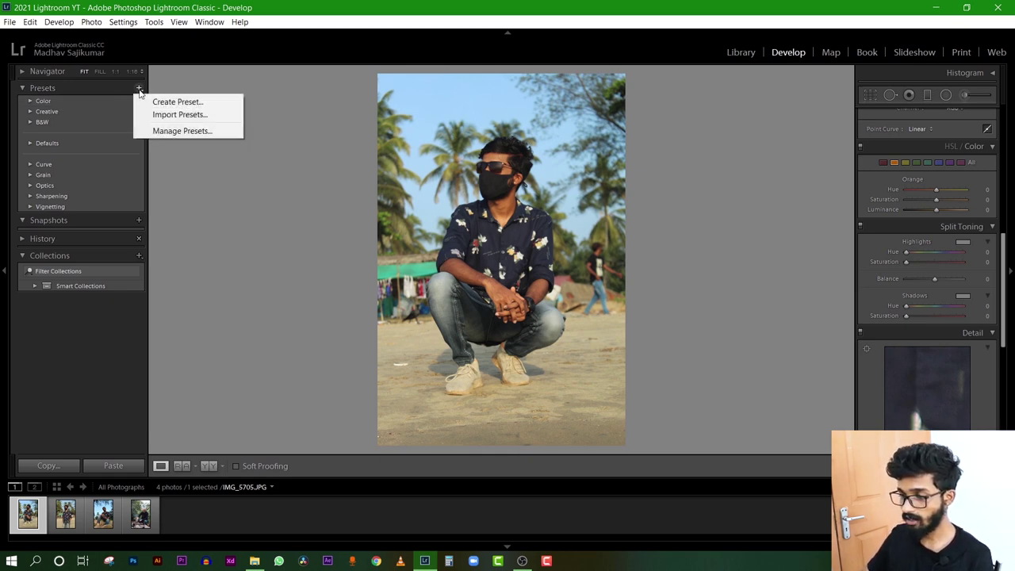
click(177, 116)
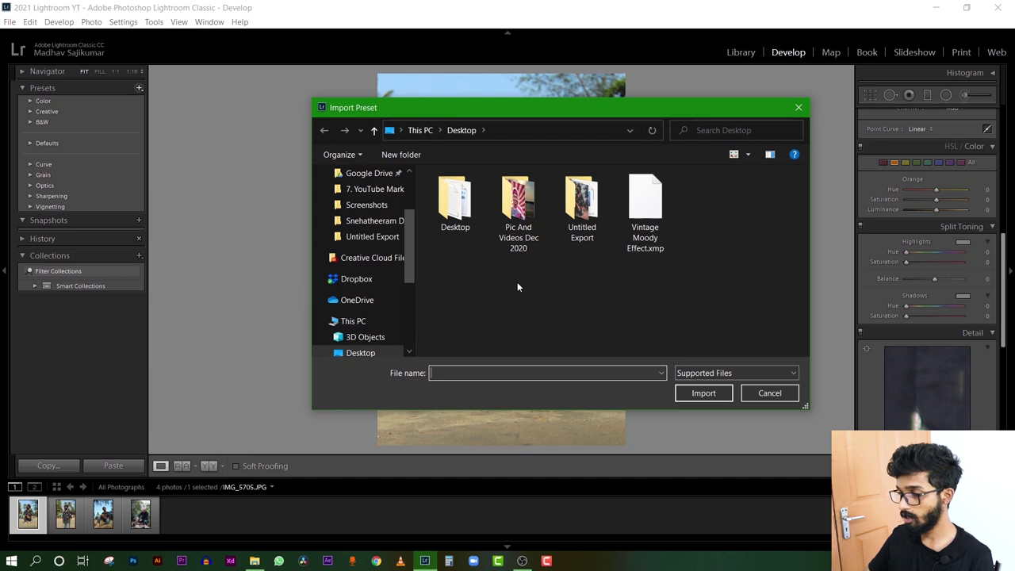
click(651, 249)
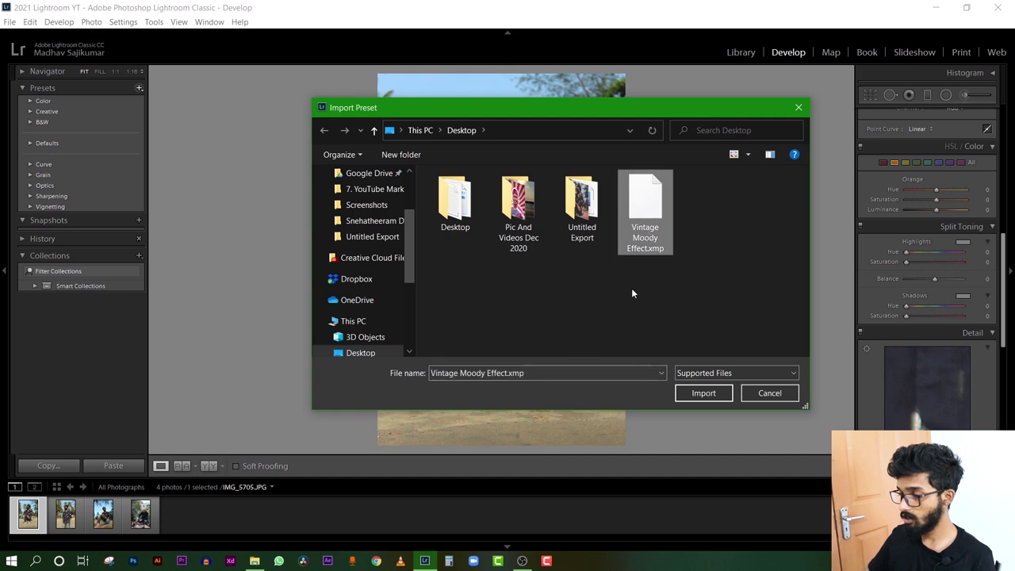
click(707, 398)
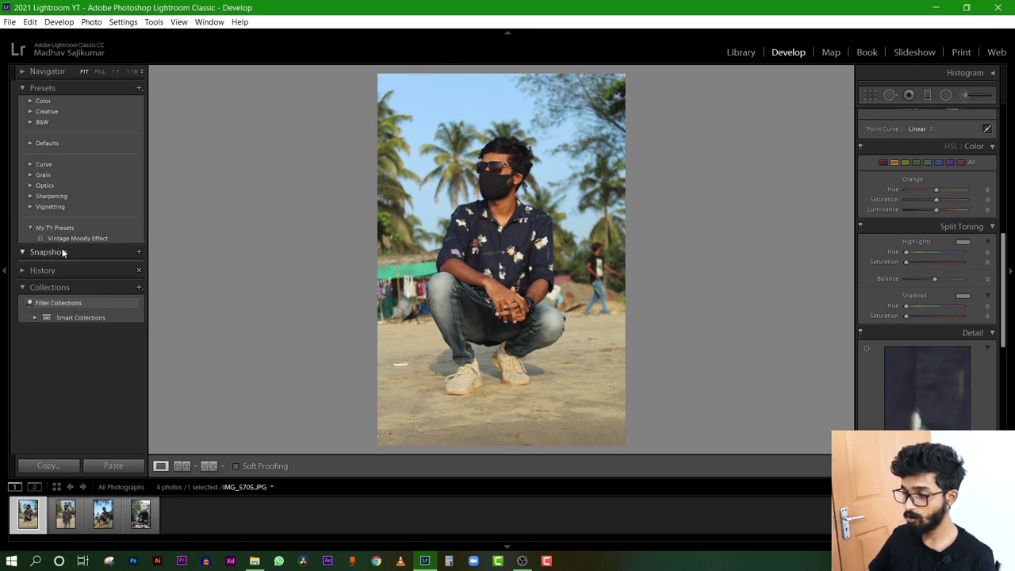
Step: Apply Vintage Moody Effect to the beach portrait and show Before/After side by side
click(102, 239)
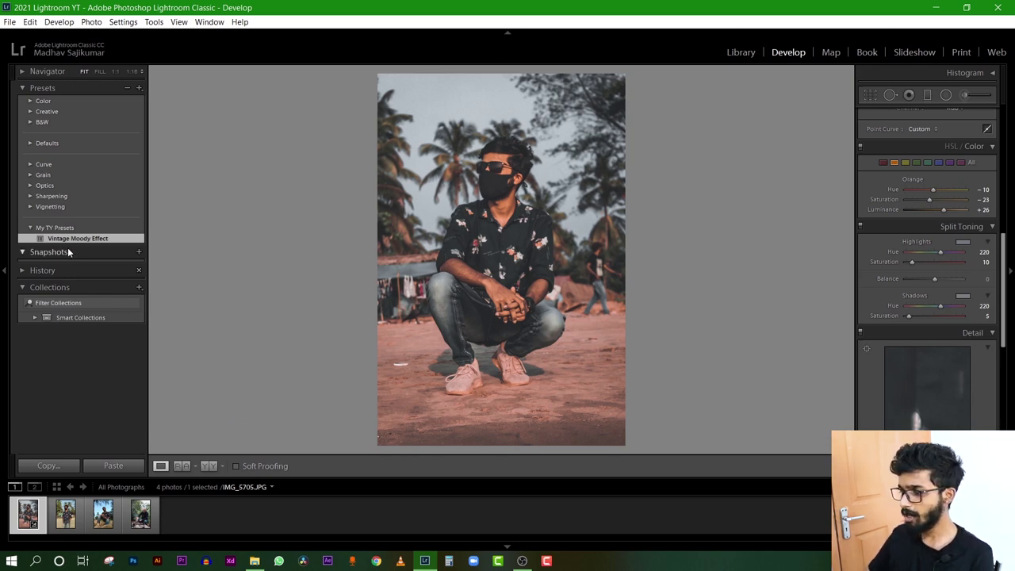
click(211, 468)
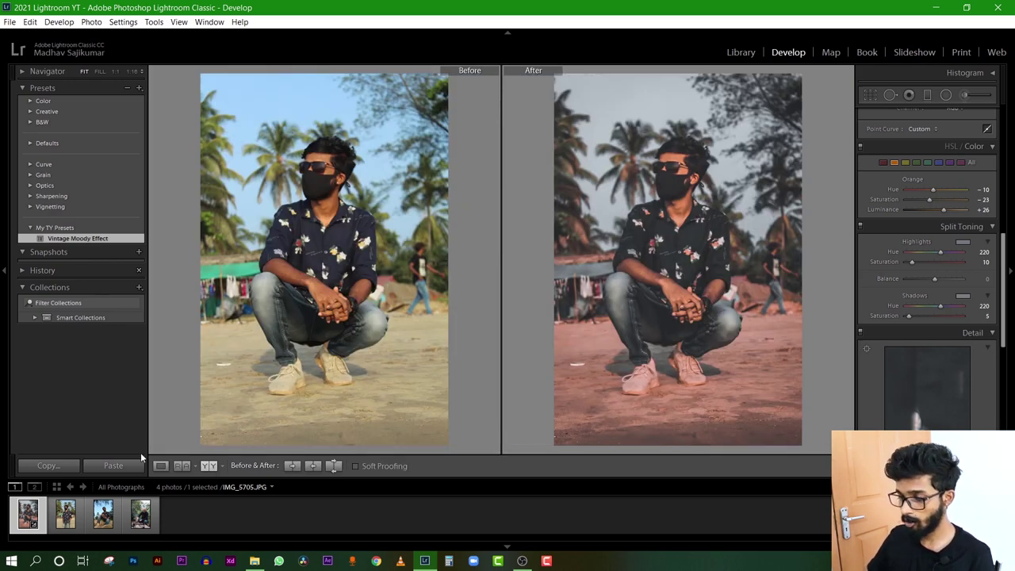
Step: Apply Vintage Moody Effect to the second photo, IMG_5872.JPG, and the campfire photo
click(67, 517)
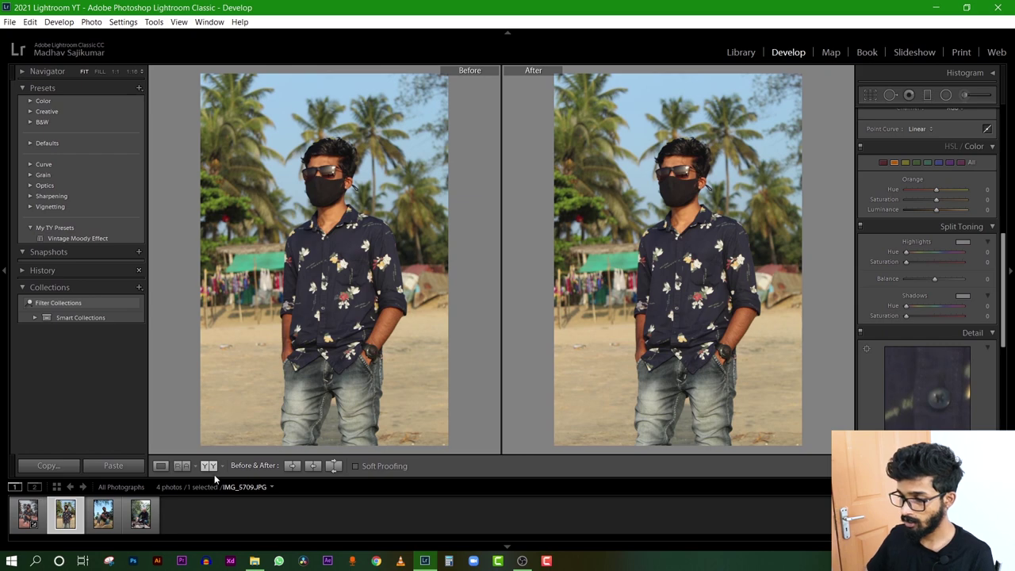
click(77, 238)
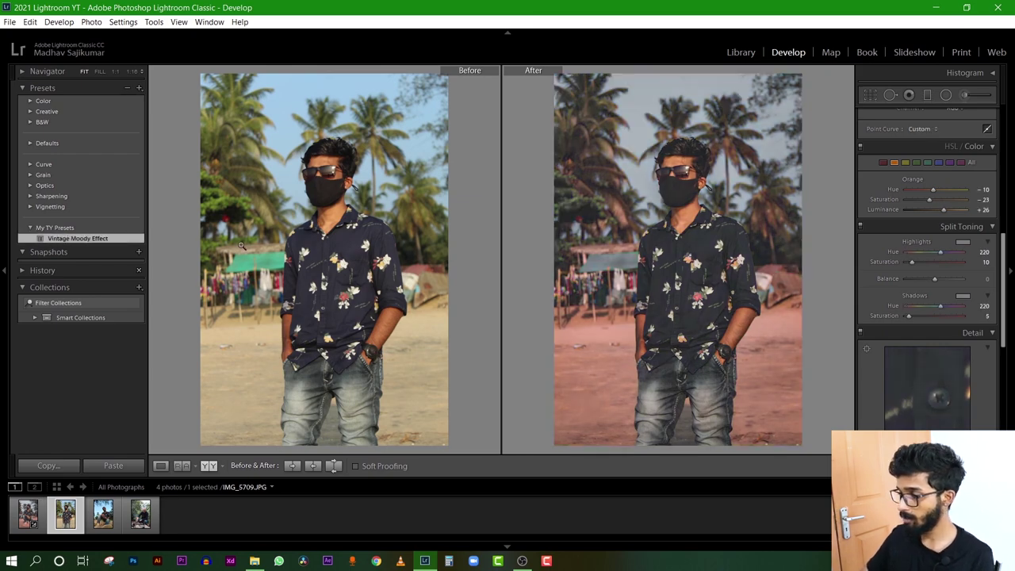
click(103, 516)
click(69, 238)
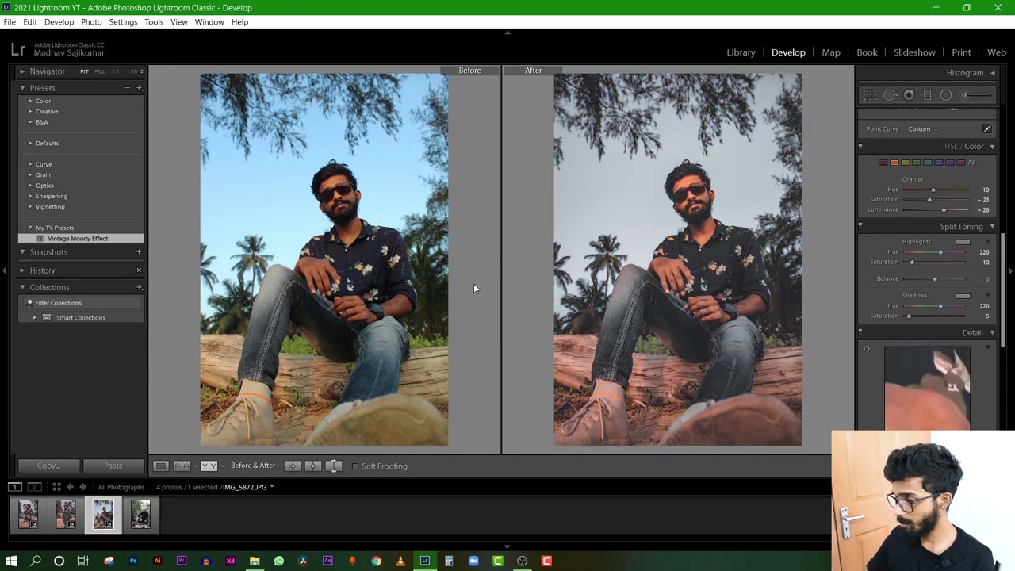
click(141, 516)
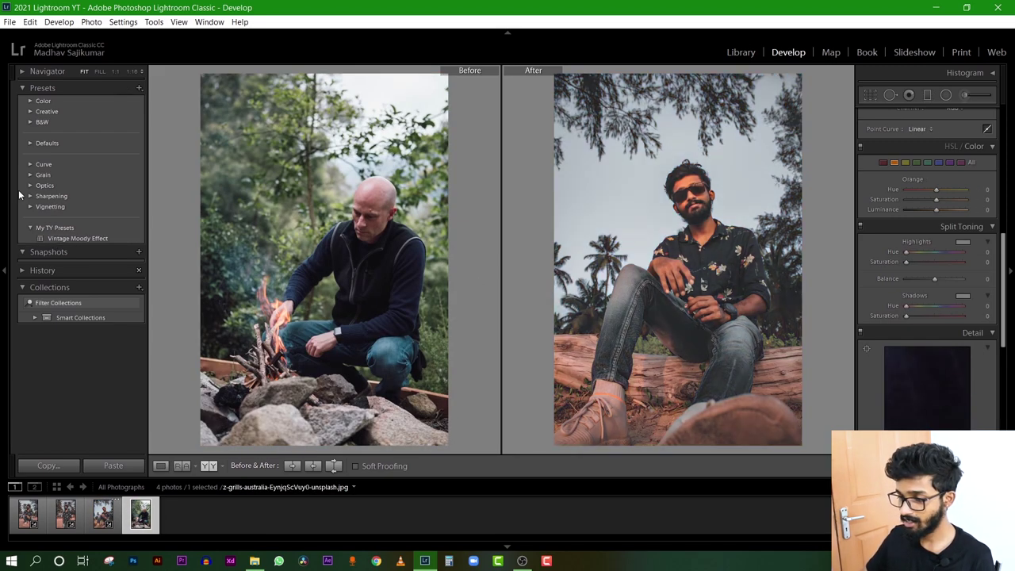
click(60, 239)
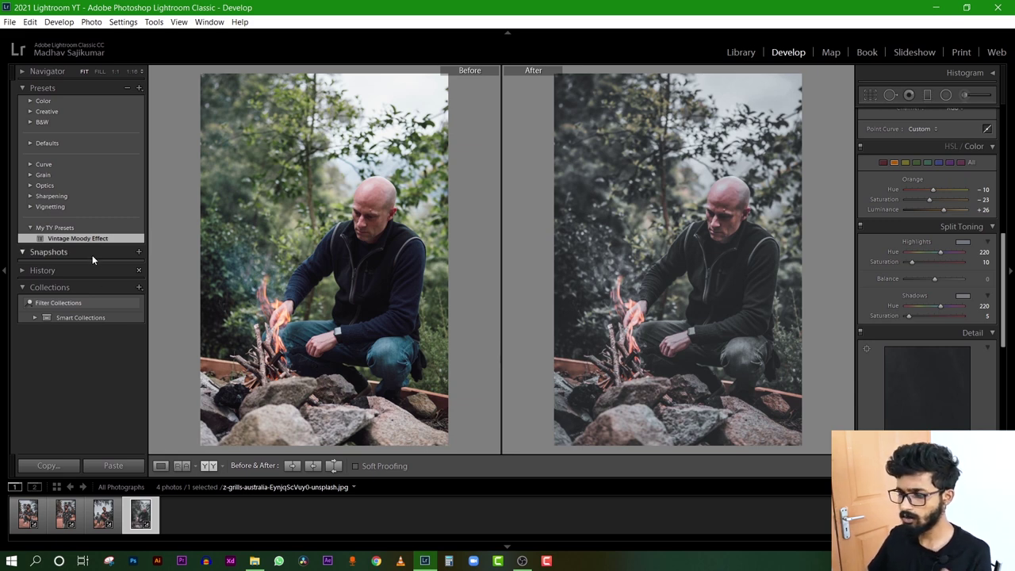
Step: Review the Basic and Tone Curve panels, then show the first beach portrait alone
scroll(922, 325, up, 5)
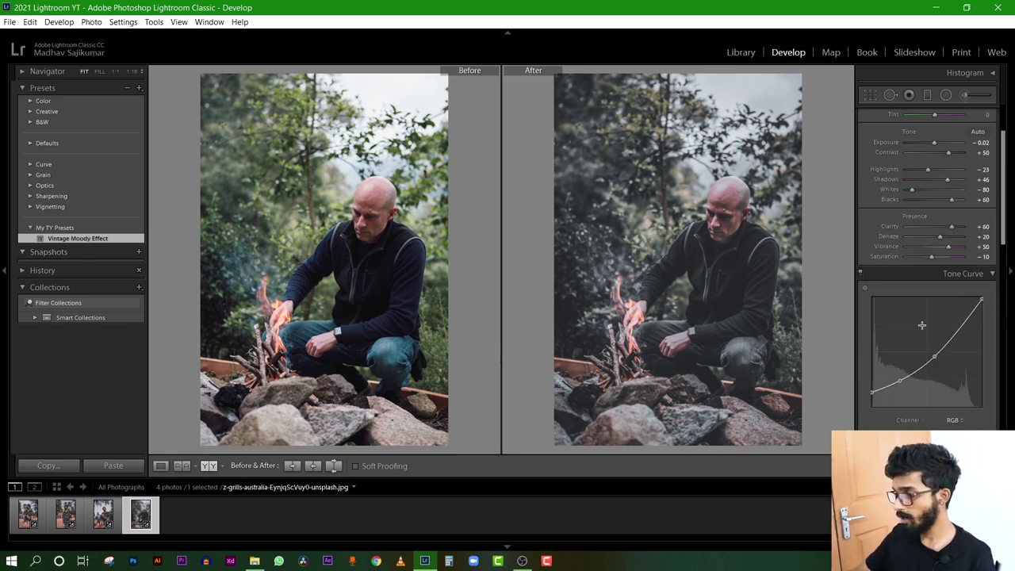
scroll(922, 326, up, 2)
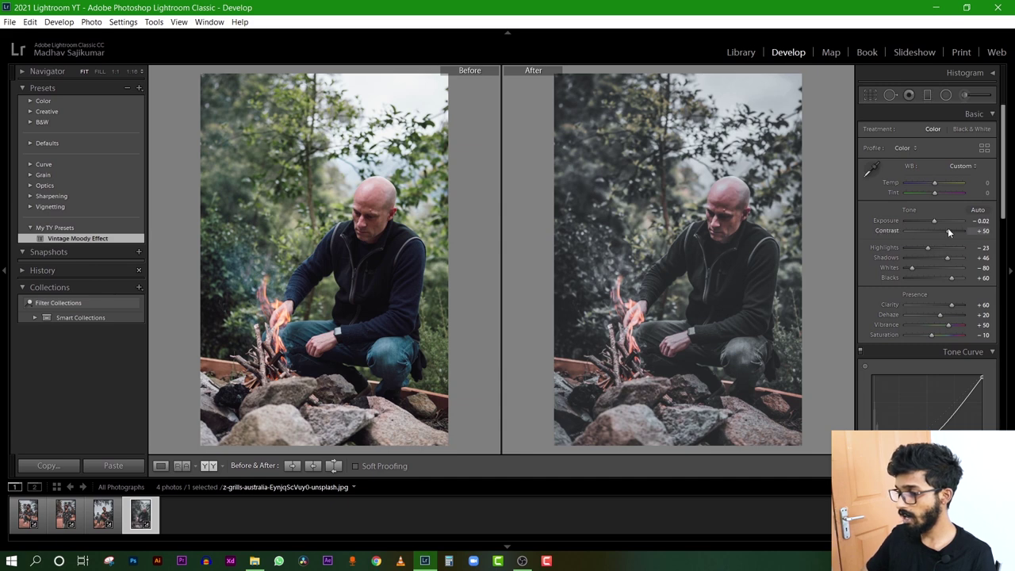
scroll(940, 317, down, 2)
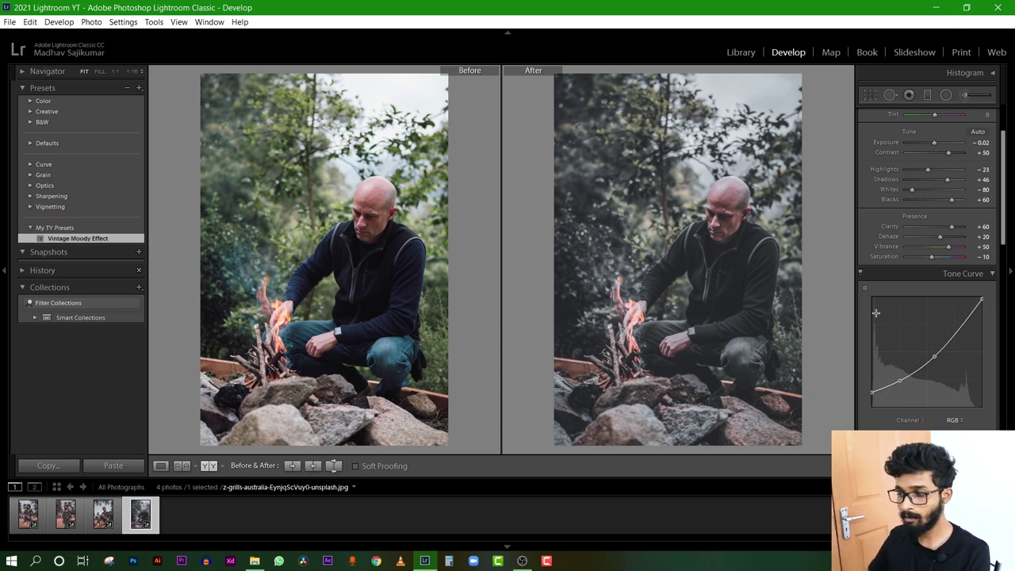
click(28, 514)
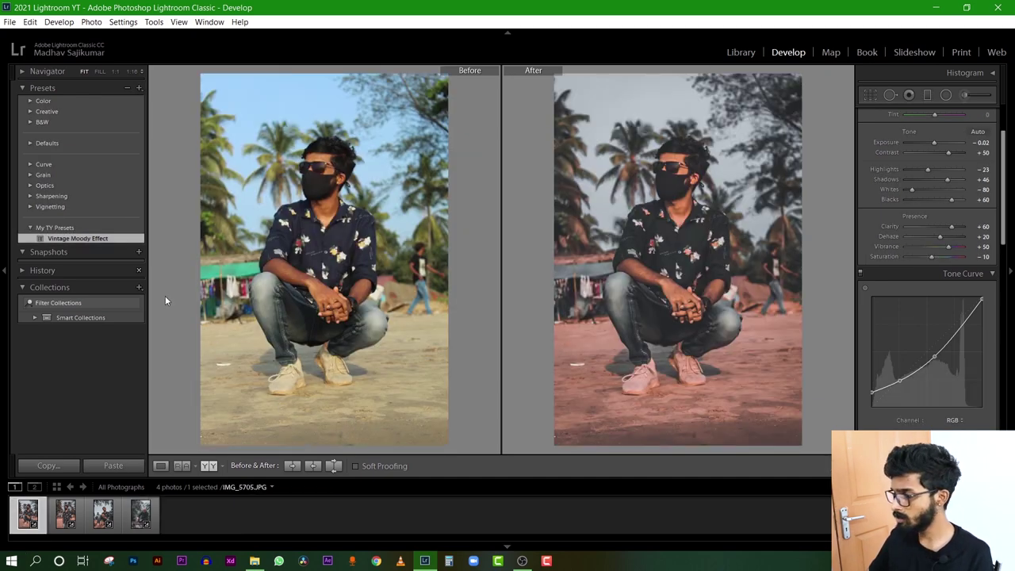
key(y)
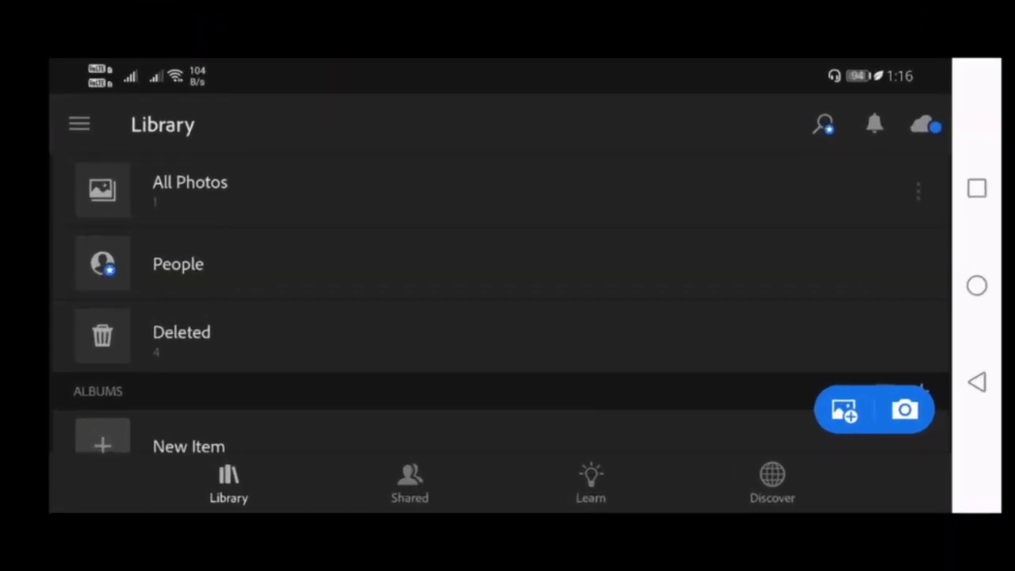
Step: Pick the standing beach portrait from All Photos into the Edit view
click(310, 196)
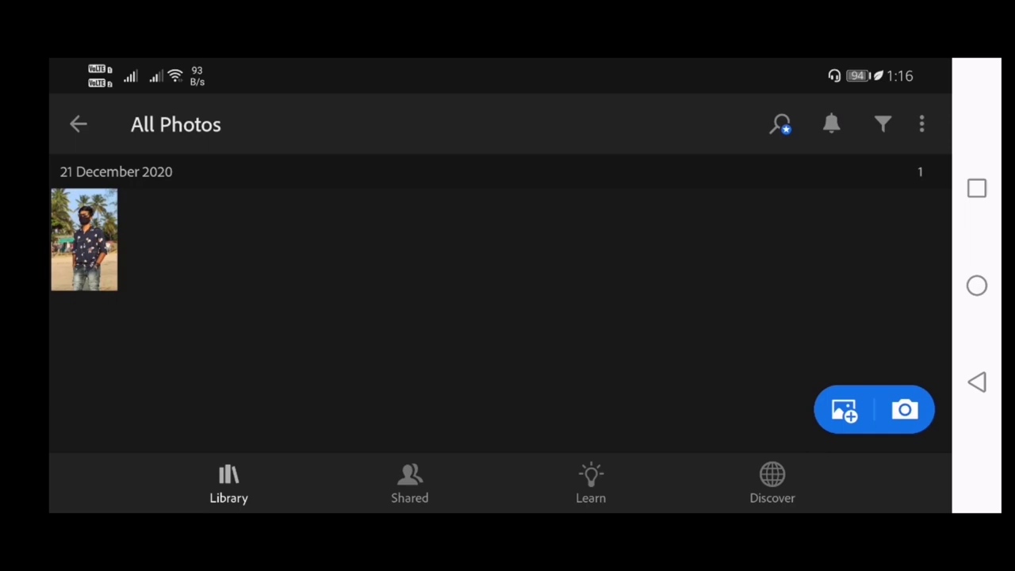
drag(846, 416, 838, 330)
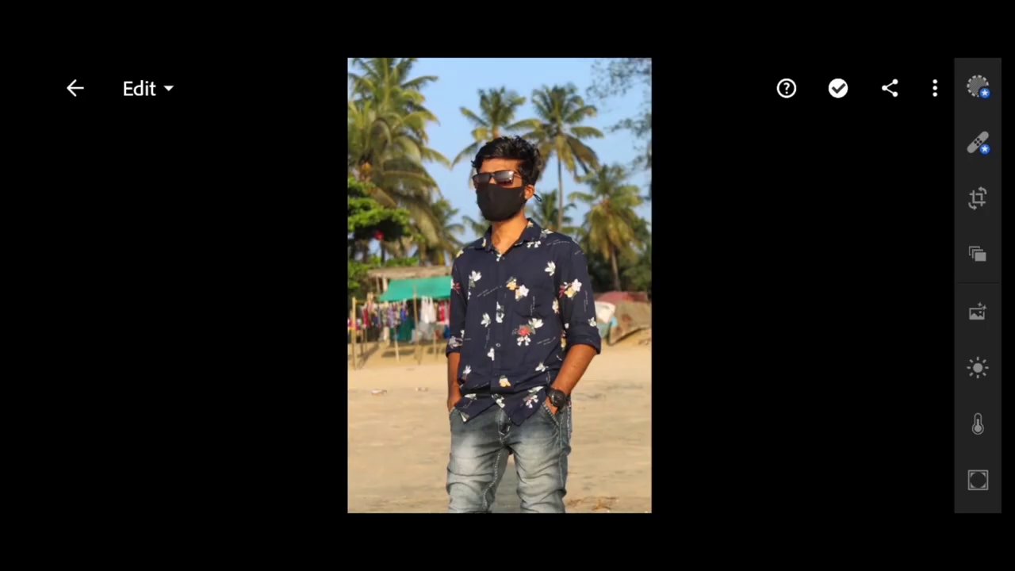
Step: Show the Presets panel with Color presets like Natural, Bright and Vivid
scroll(978, 286, down, 5)
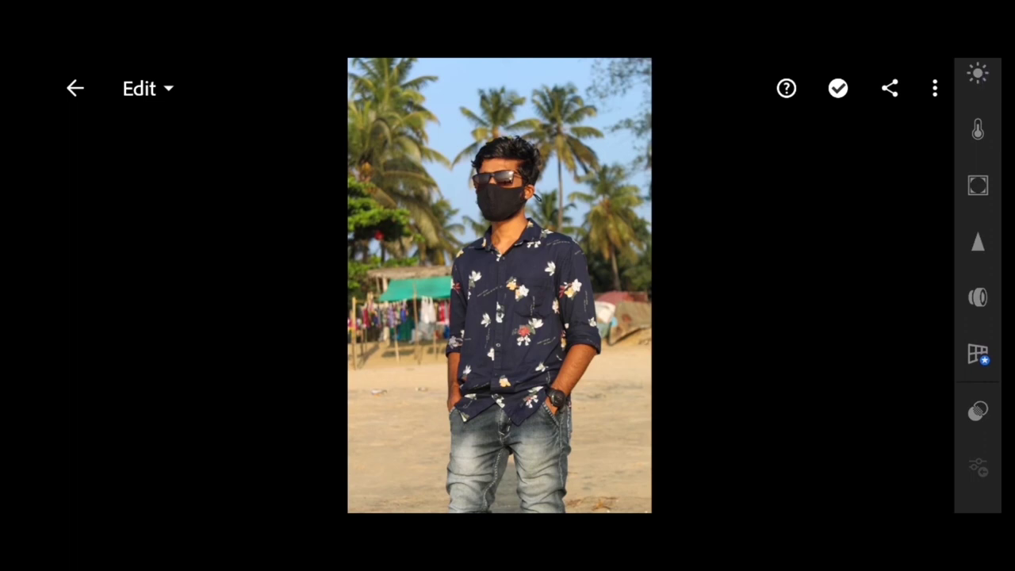
scroll(978, 286, up, 5)
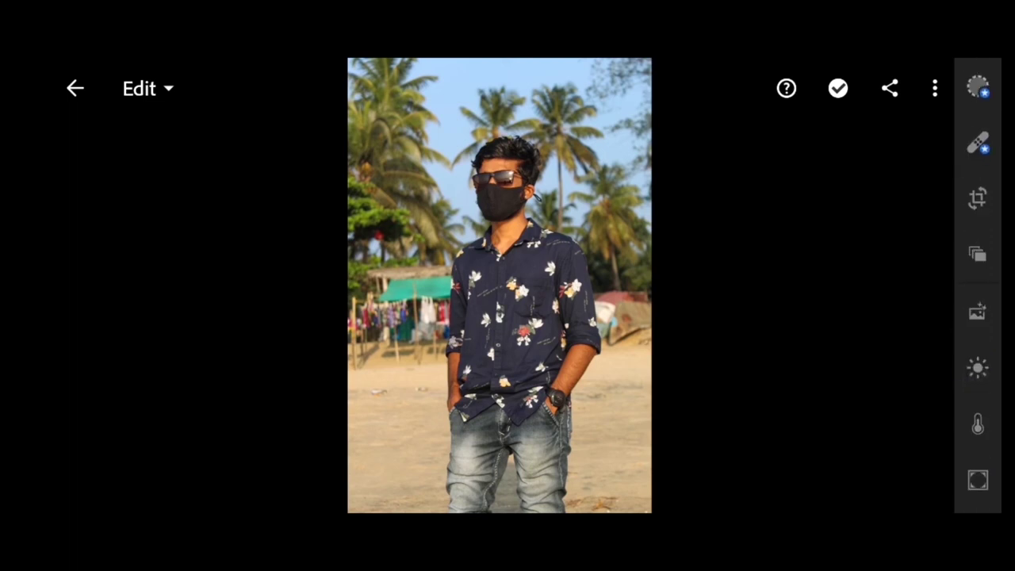
scroll(978, 285, down, 5)
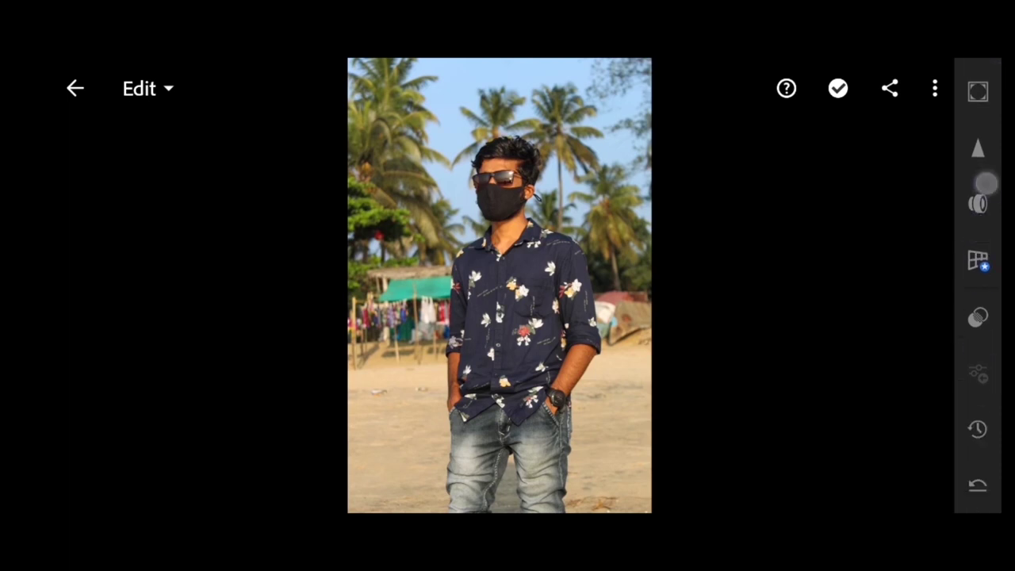
drag(956, 337, 990, 288)
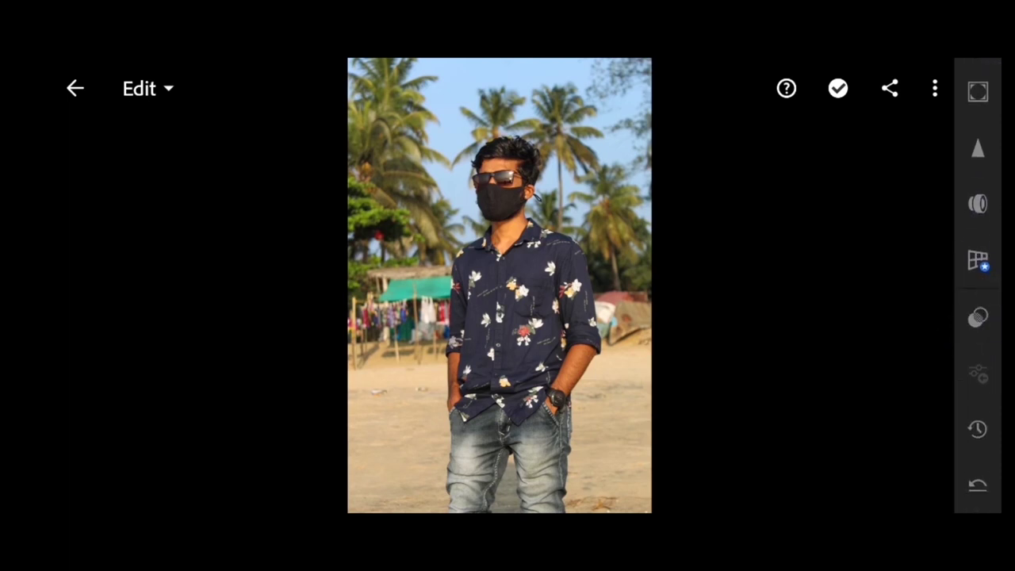
click(978, 317)
drag(836, 341, 838, 431)
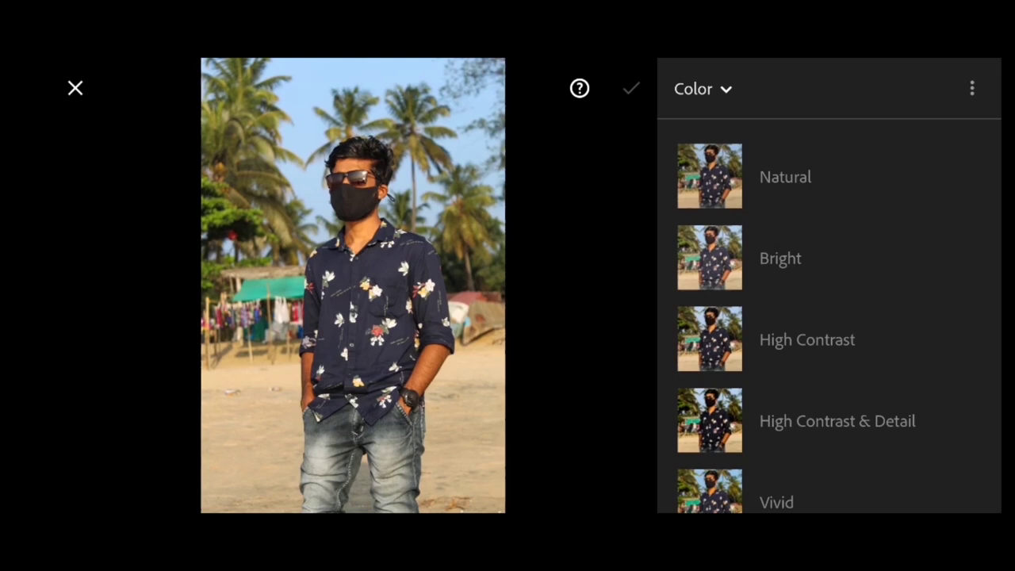
Step: Browse the preset category list, then close it
click(703, 89)
drag(659, 416, 680, 164)
click(628, 299)
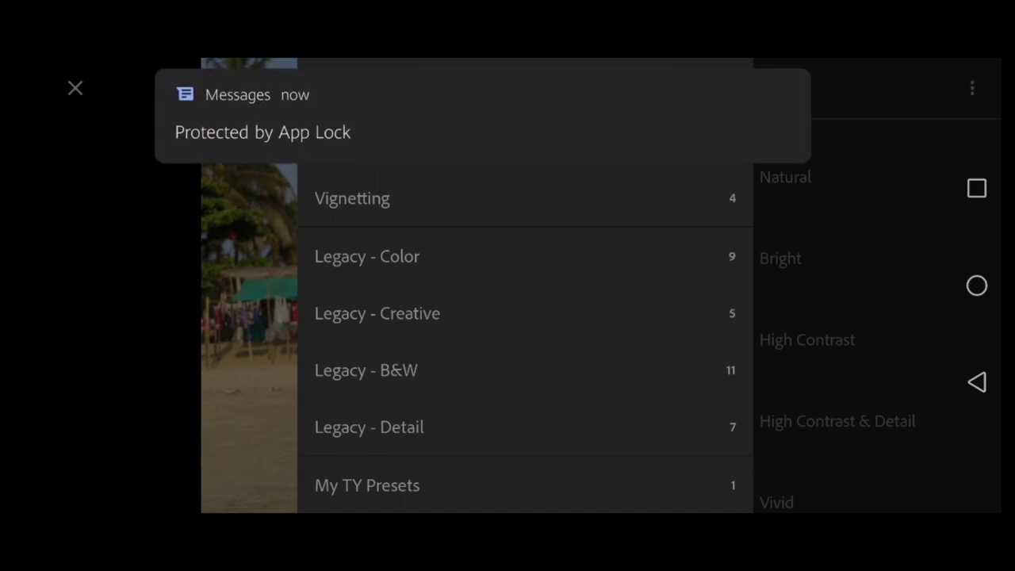
click(830, 138)
Step: In Manage Presets, hide the Creative, Color, B&W, Defaults, Curve and Grain groups
click(975, 100)
click(973, 88)
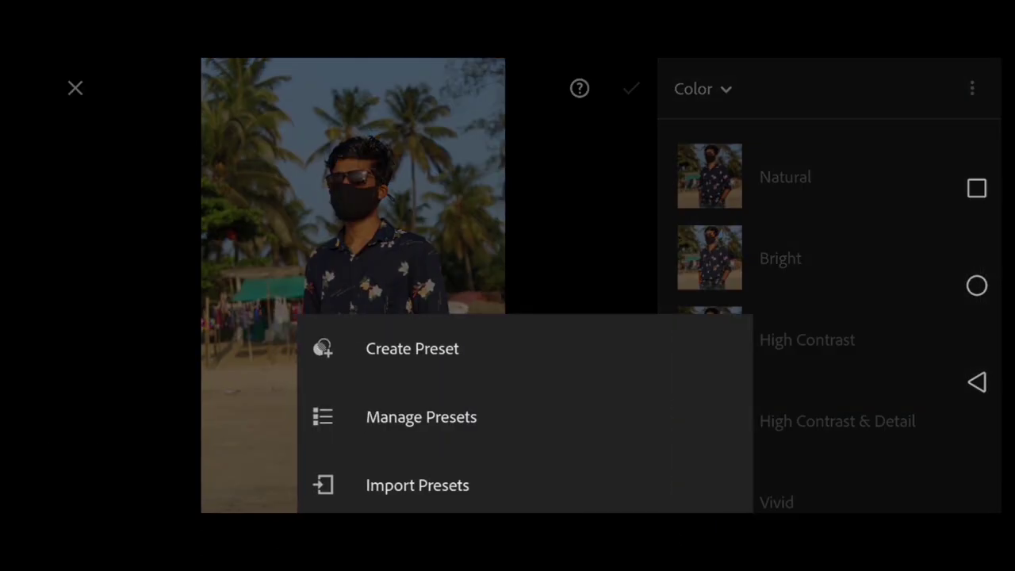
click(521, 417)
click(962, 204)
click(967, 148)
click(965, 262)
click(971, 319)
click(972, 379)
click(965, 435)
Step: Hide Optics, Sharpening, Vignetting and the Legacy groups, then save the visibility changes
drag(900, 427, 900, 181)
click(970, 244)
click(966, 303)
click(966, 359)
click(958, 418)
click(965, 475)
drag(872, 369, 872, 199)
click(964, 362)
click(956, 418)
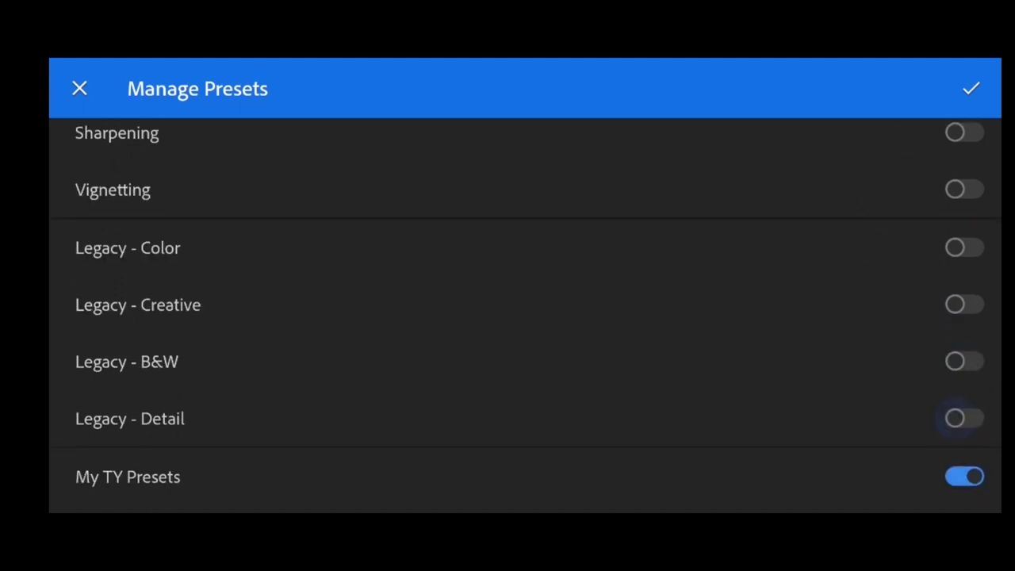
click(971, 88)
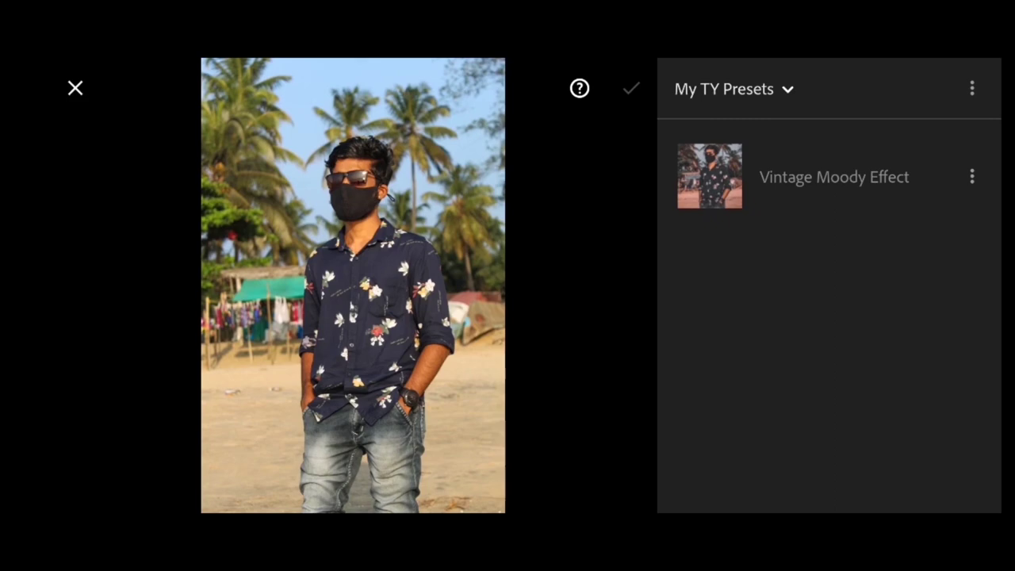
Step: Permanently delete the Vintage Moody Effect preset from Lightroom mobile
click(973, 176)
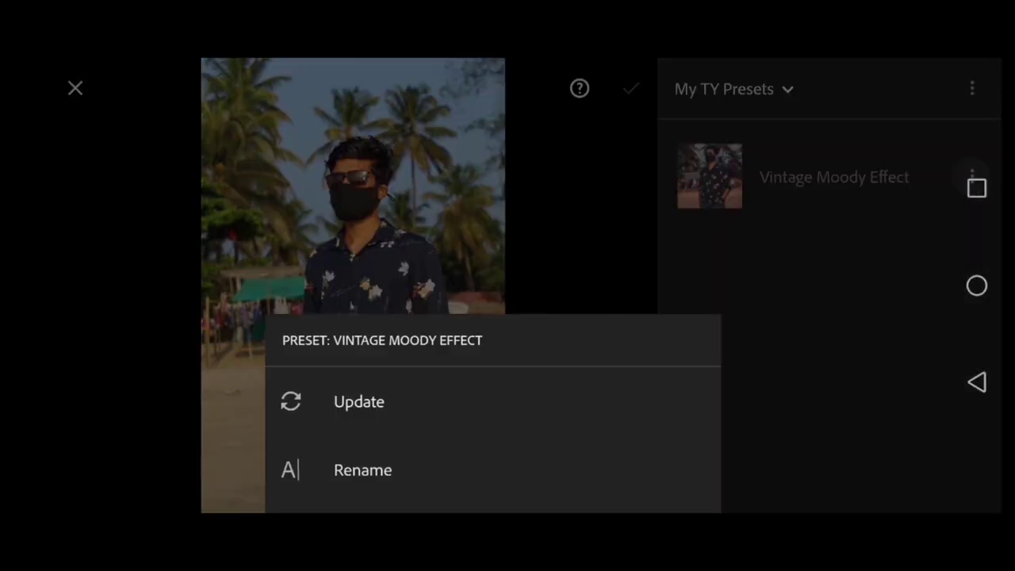
drag(472, 464, 563, 242)
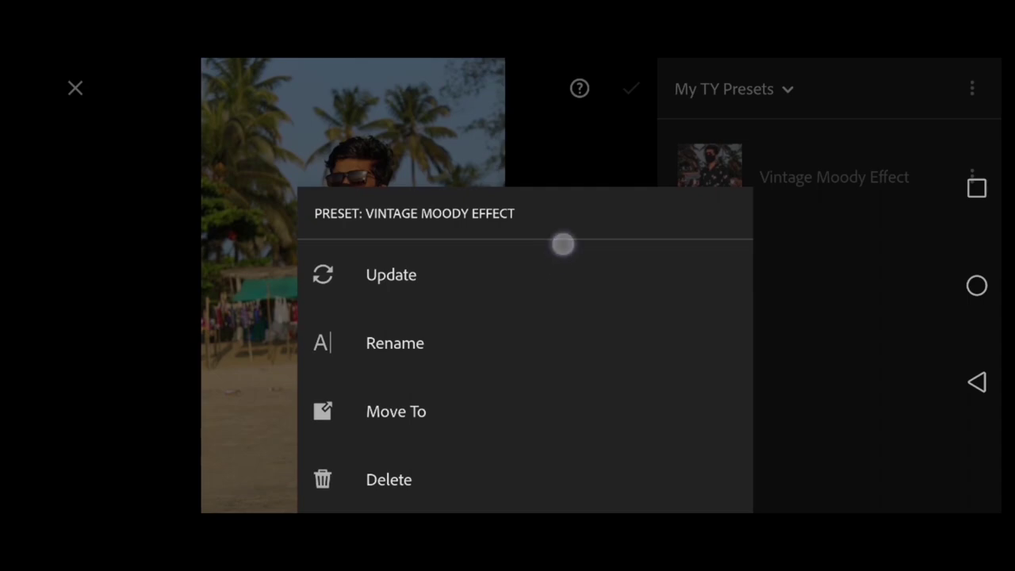
click(426, 471)
click(599, 349)
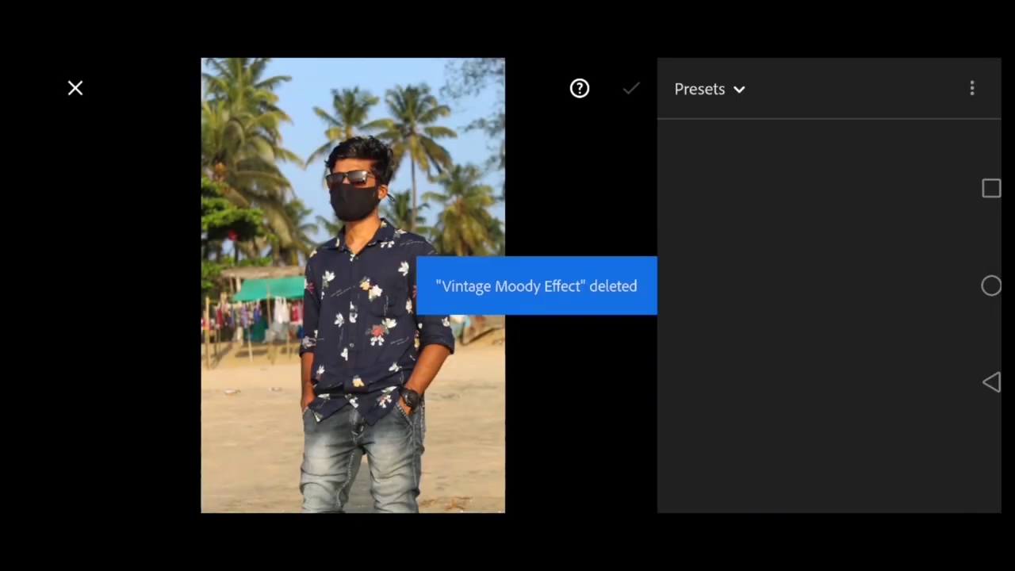
click(707, 97)
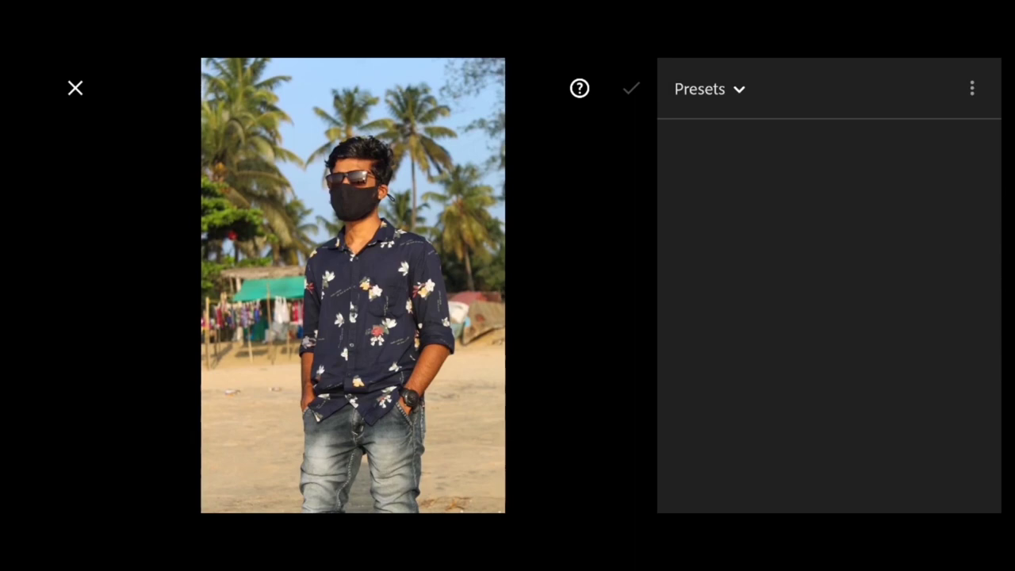
Step: Choose Import Presets from the presets menu to bring in a preset file
click(973, 89)
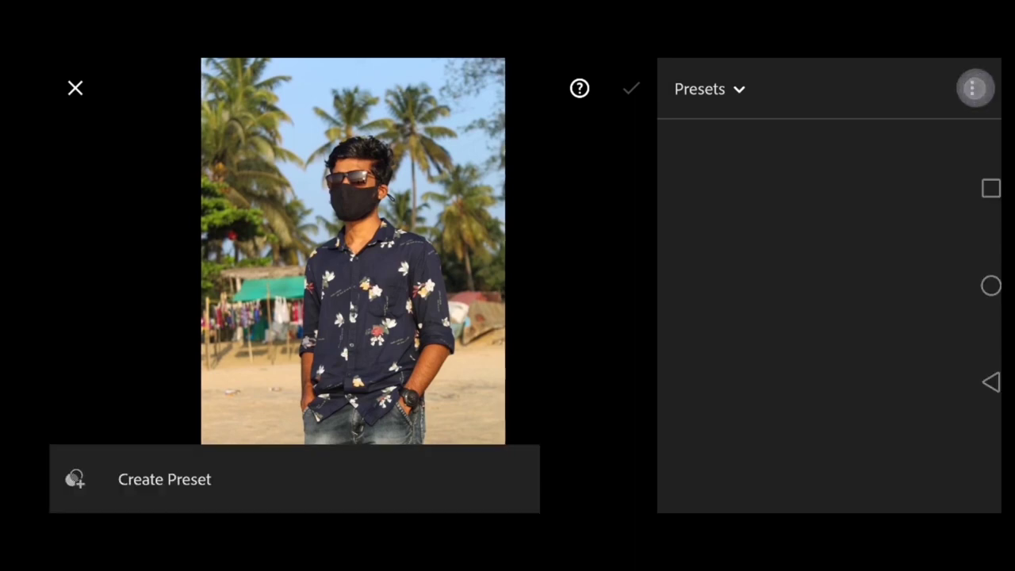
drag(584, 477, 643, 340)
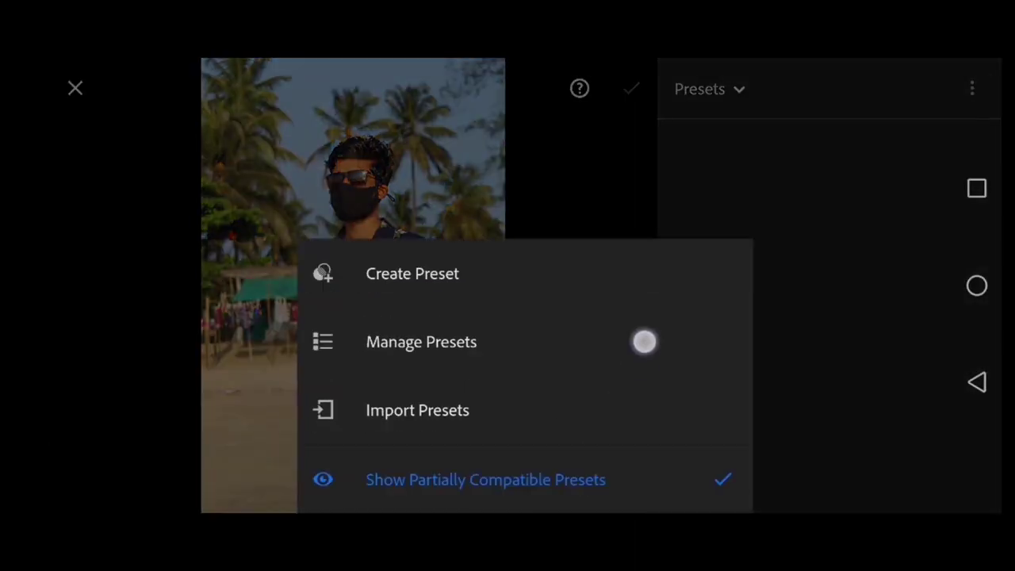
click(490, 416)
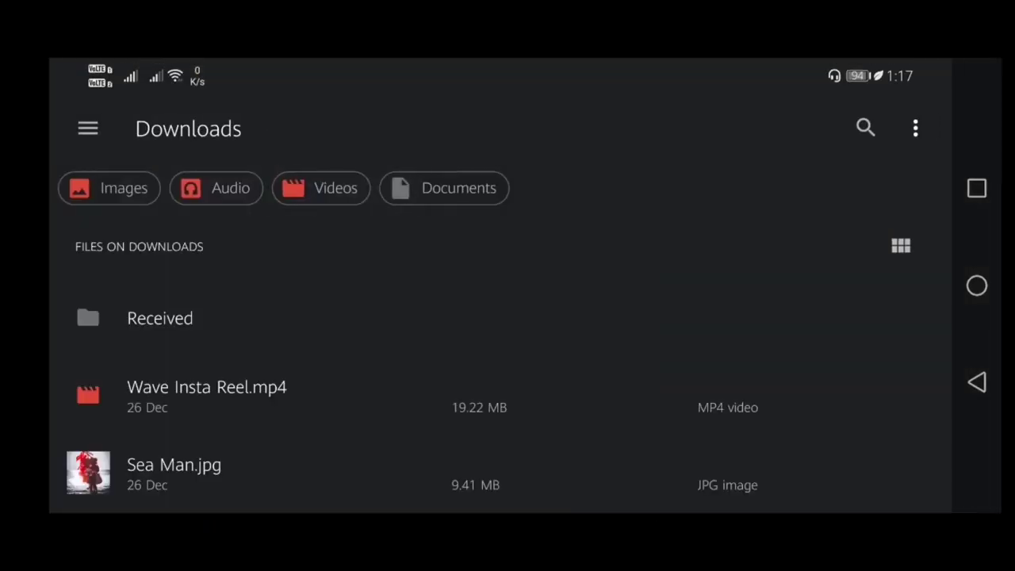
Step: Select Vintage Moody Effect.xmp in Downloads to import it into Lightroom mobile
drag(544, 478, 730, 193)
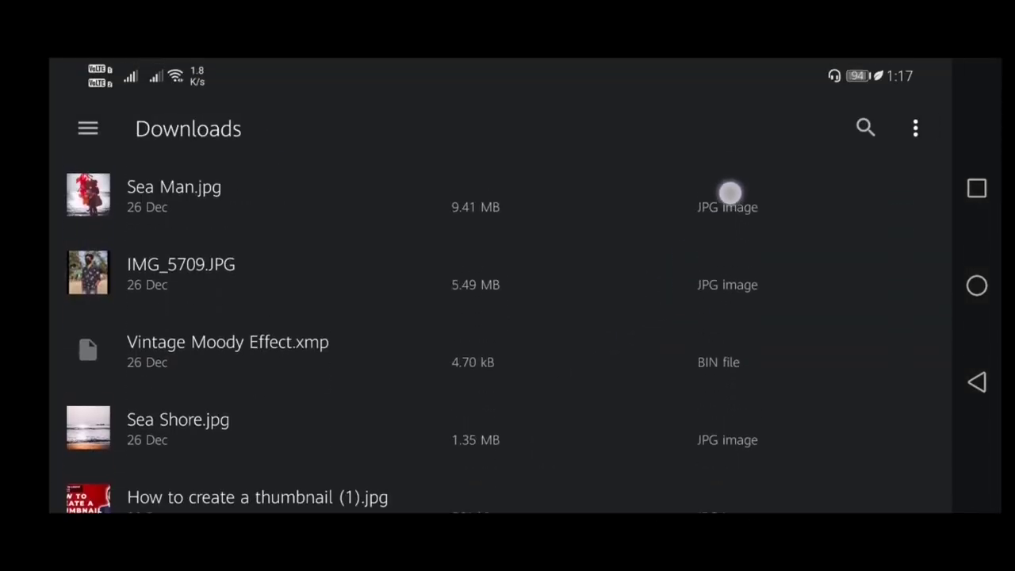
drag(646, 238, 648, 508)
drag(659, 420, 721, 181)
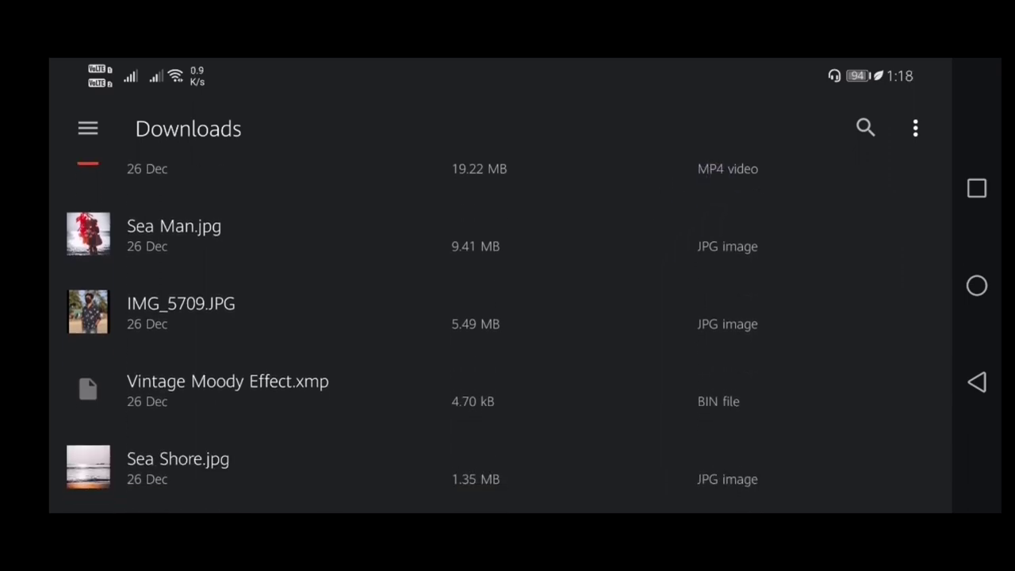
click(250, 390)
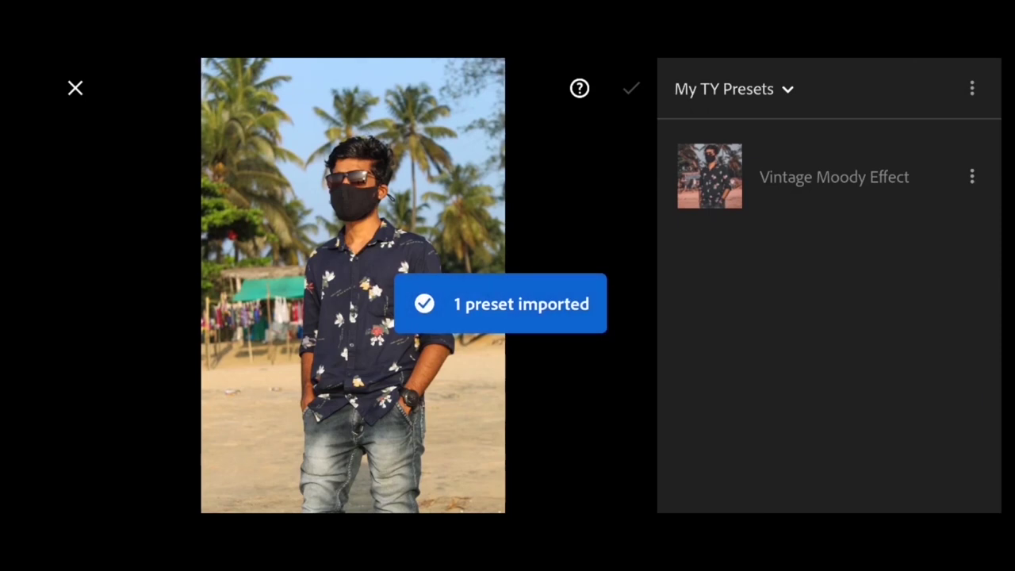
Step: Apply and confirm the Vintage Moody Effect preset on the standing beach portrait, glancing at Share options
click(793, 176)
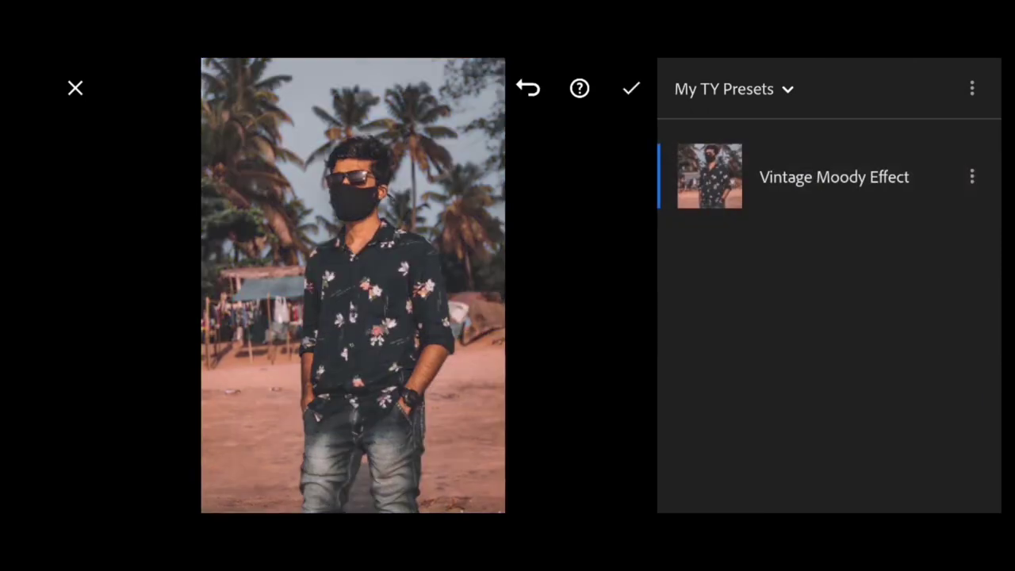
click(631, 88)
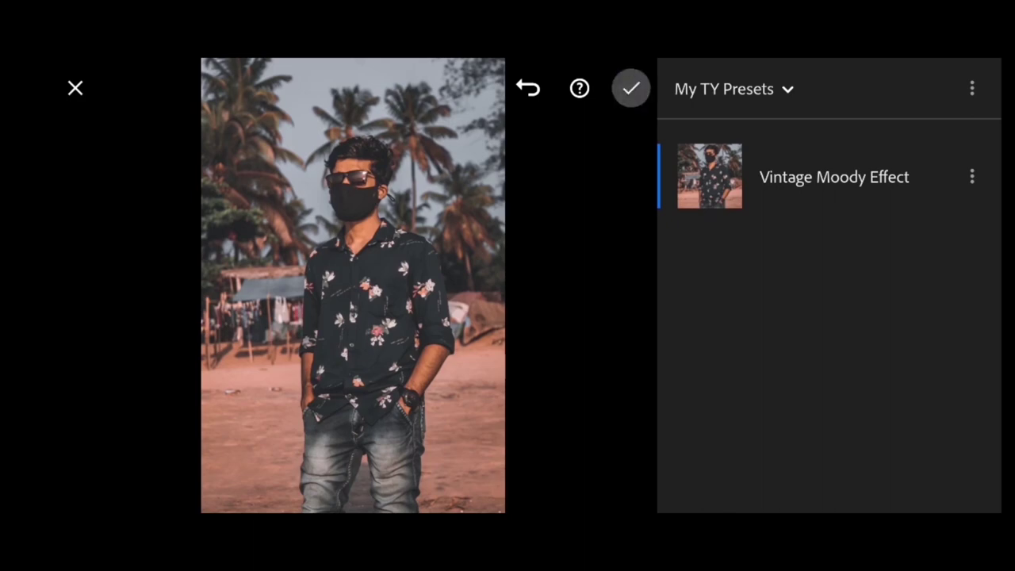
click(890, 88)
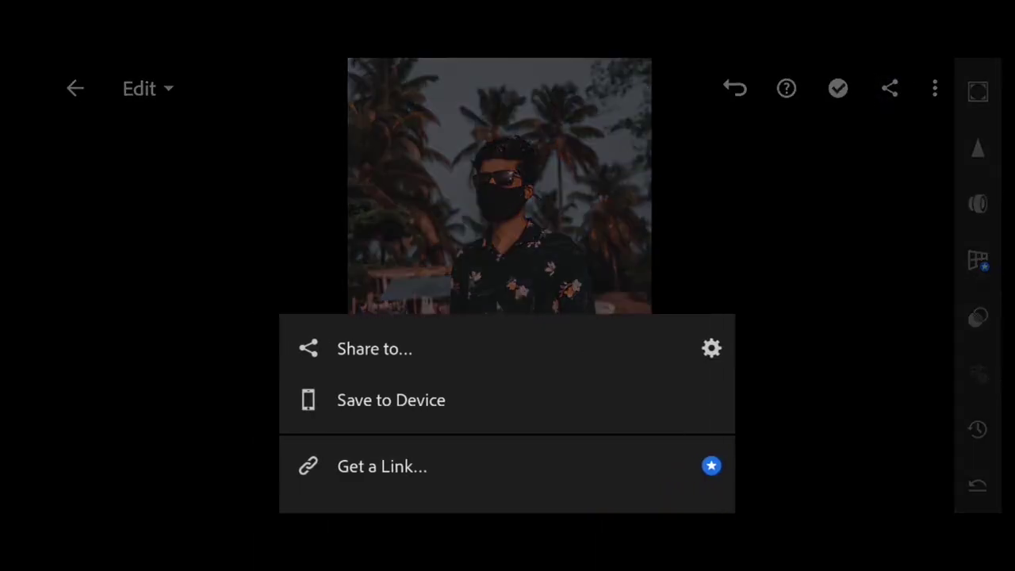
click(810, 225)
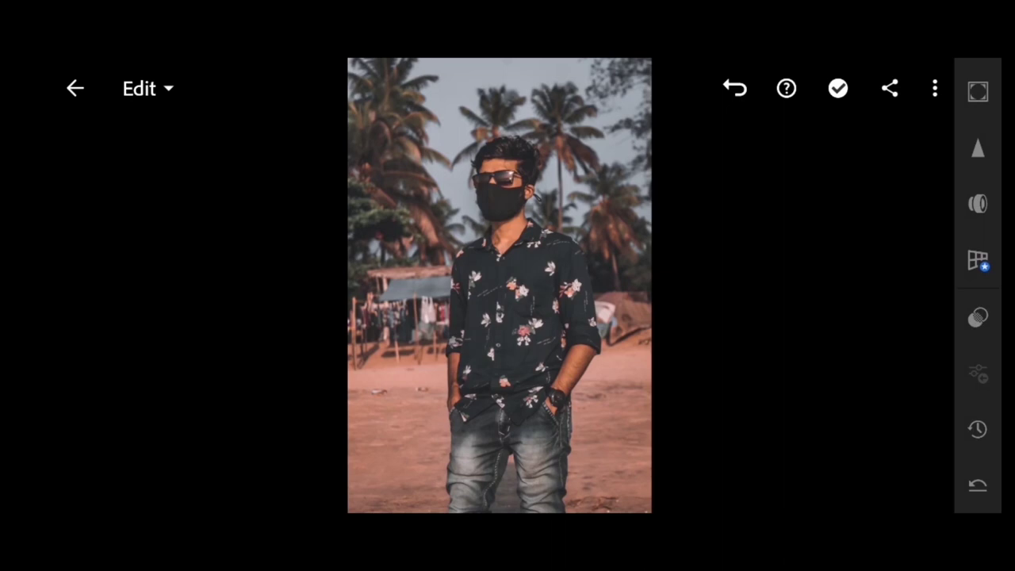